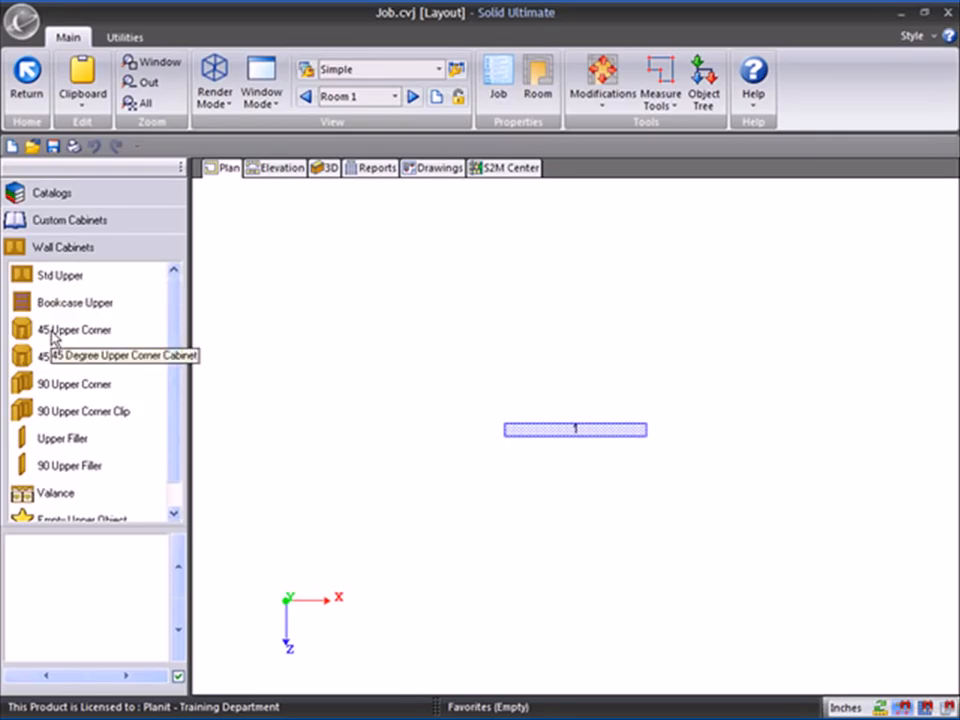
Place a Std Upper cabinet against wall 1, about 5 inches from its left end, and show the wall's front elevation.
left_click(51, 279)
left_click_drag(75, 281, 566, 468)
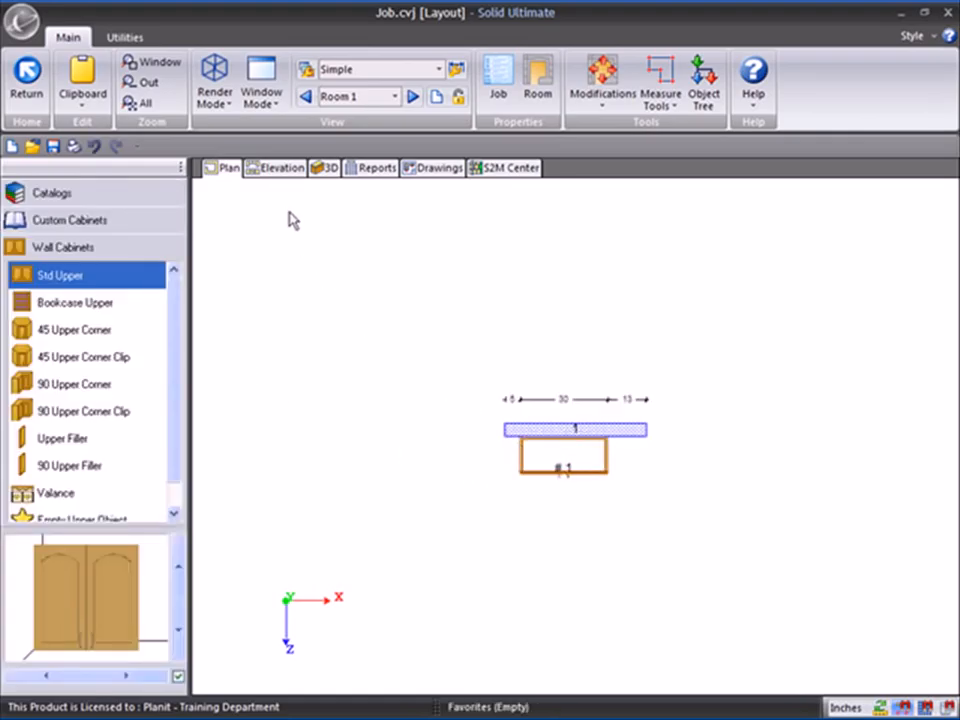
left_click(281, 168)
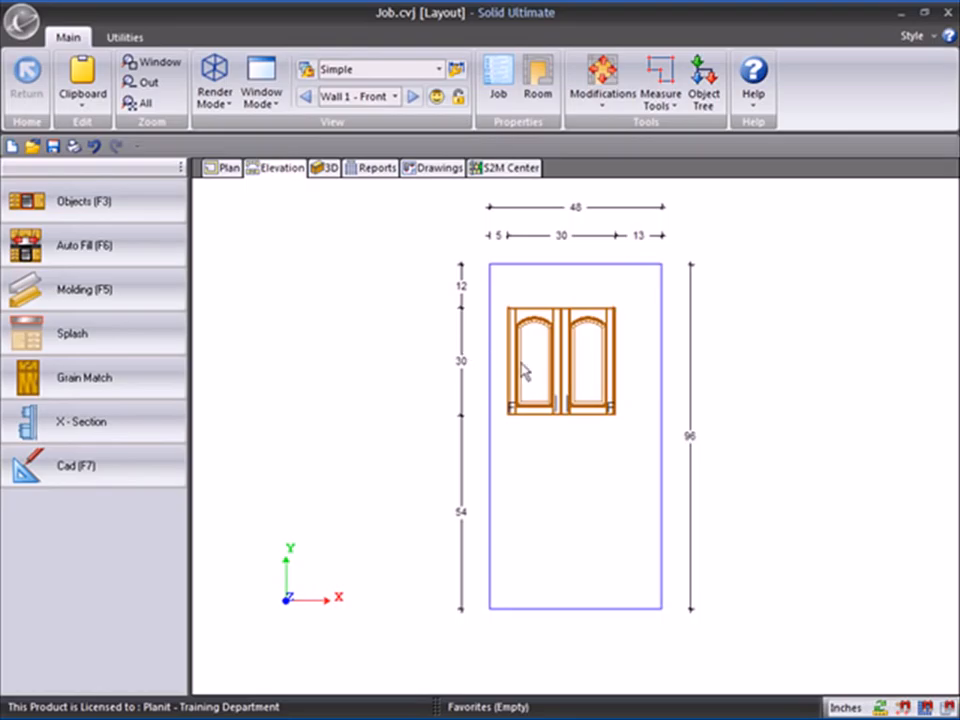
Review the Save As options for the upper cabinet and leave without saving it.
left_click(529, 358)
right_click(529, 381)
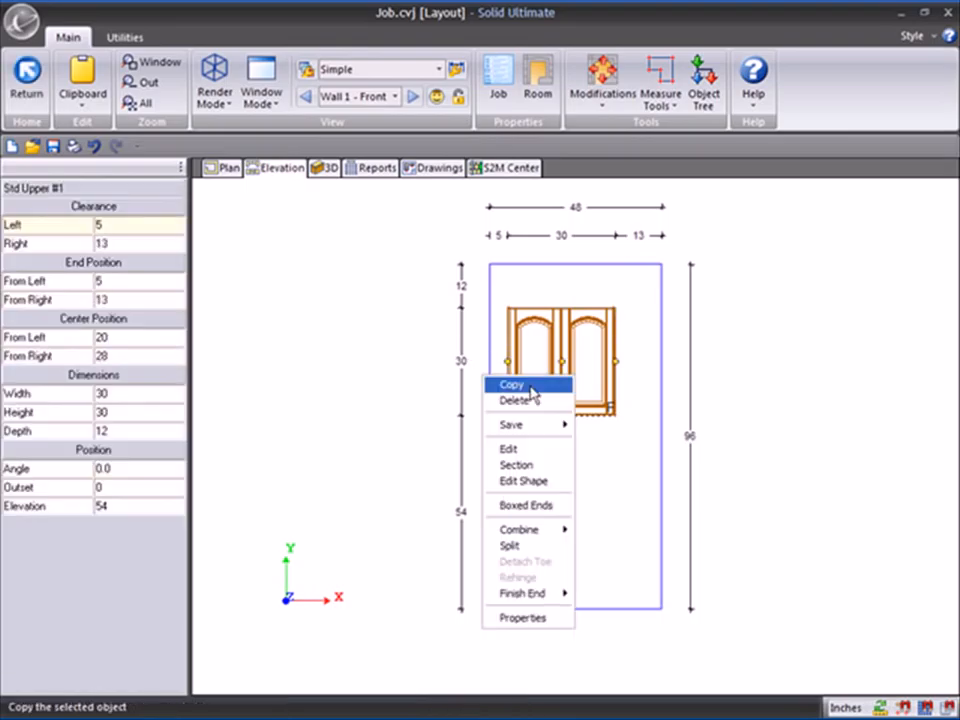
mouse_move(566, 430)
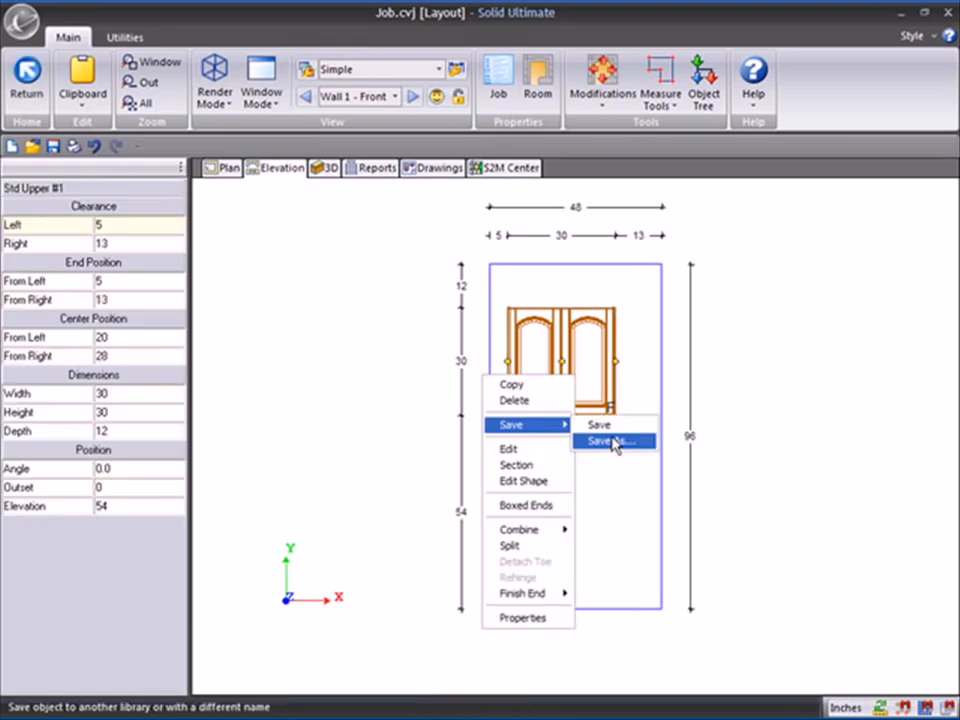
left_click(614, 442)
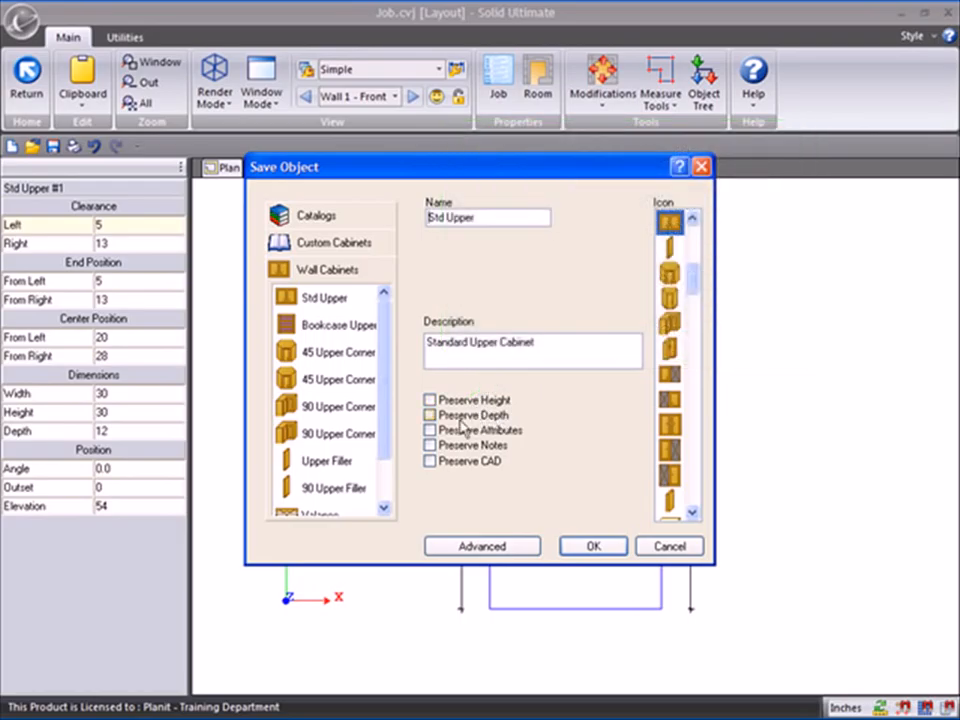
left_click(651, 545)
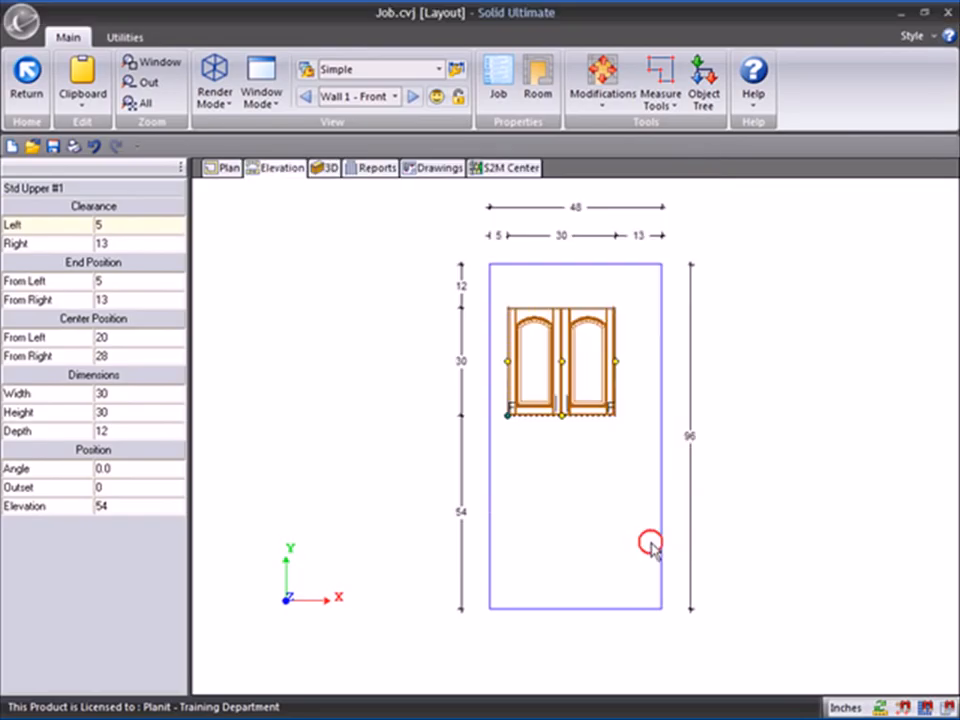
left_click(676, 545)
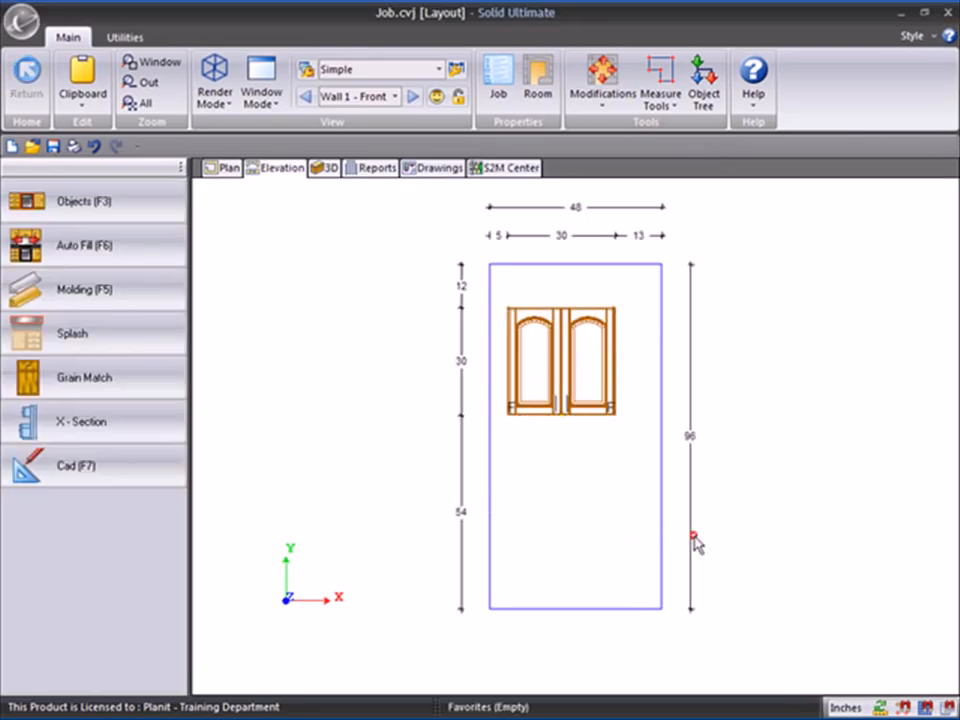
Switch the drawing units to millimetres and back to inches.
left_click(845, 708)
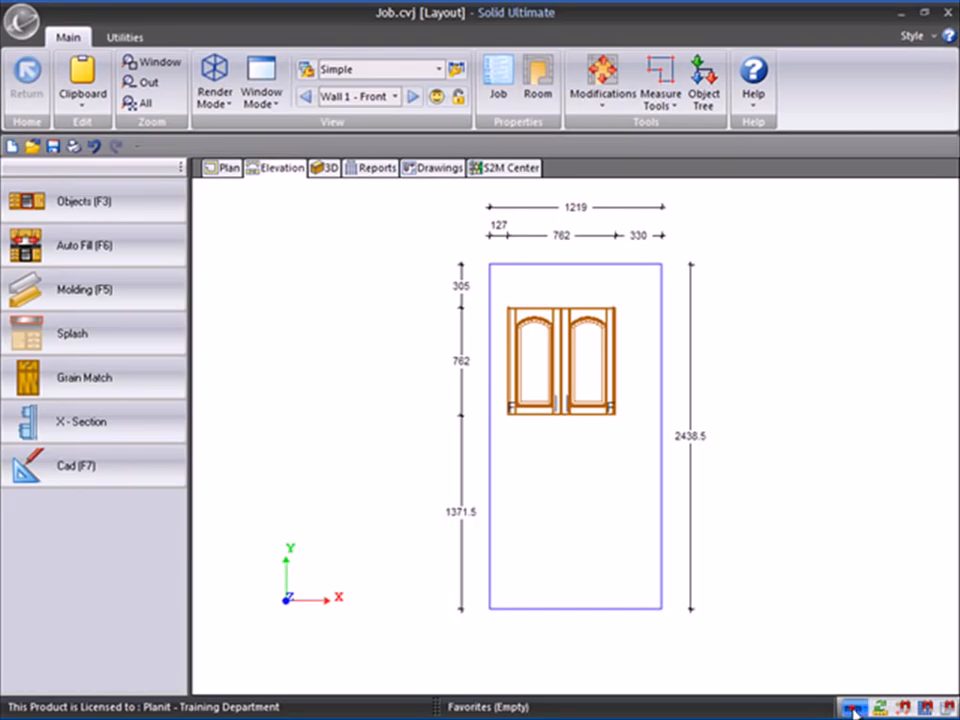
left_click(854, 712)
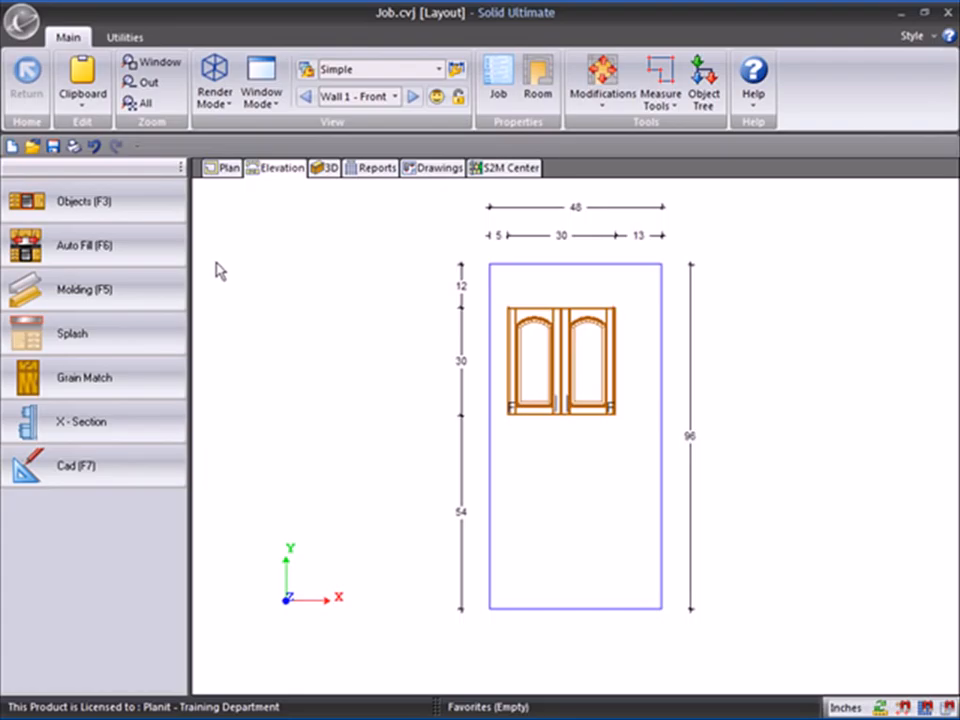
With grid snapping on, draw a horizontal Crown molding above the cabinet, ending at position 40, offset 90, and save the shape.
left_click(152, 300)
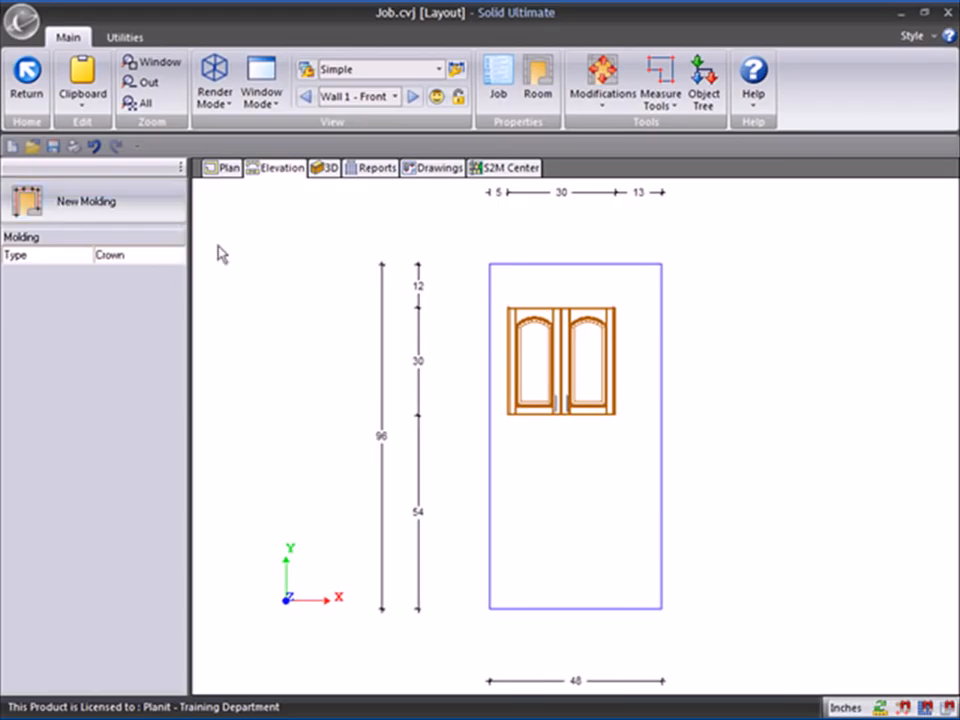
left_click(929, 707)
left_click(160, 212)
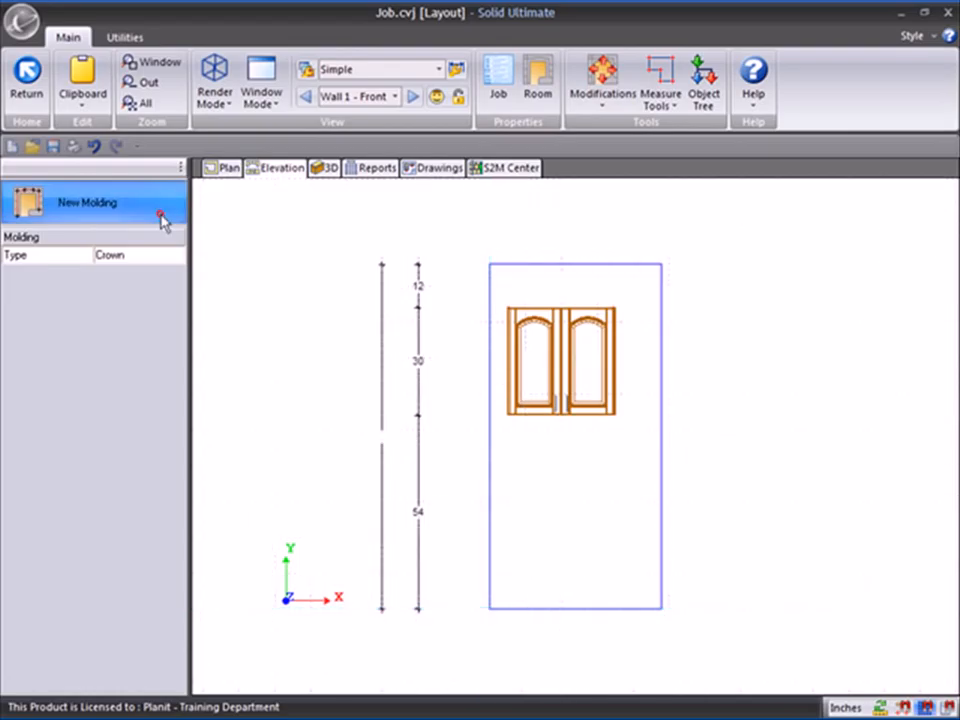
left_click(527, 282)
left_click(632, 286)
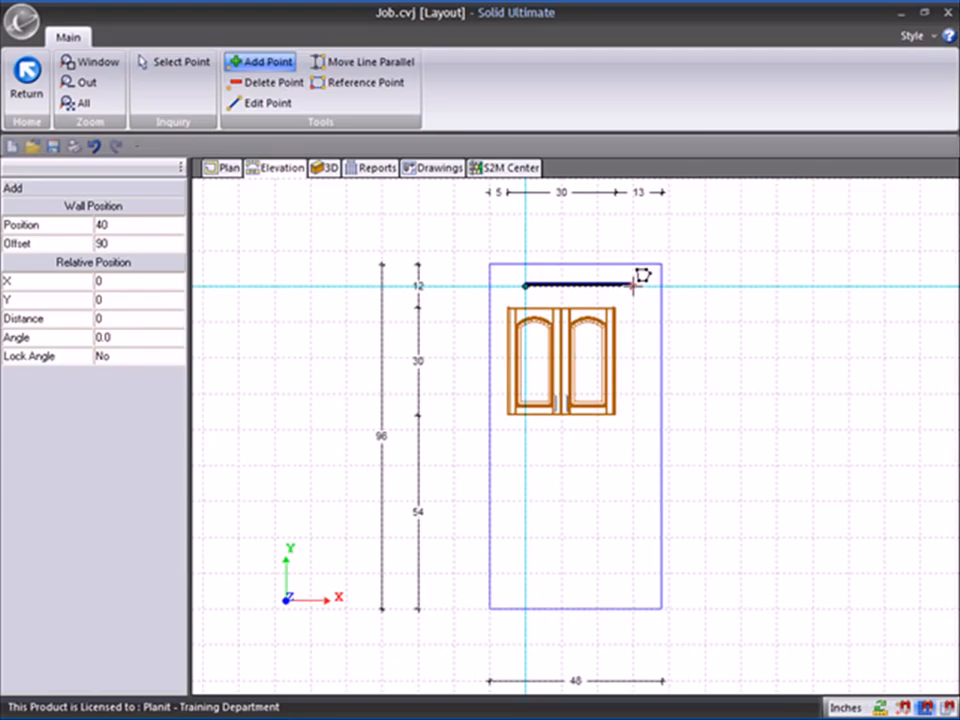
left_click(643, 291)
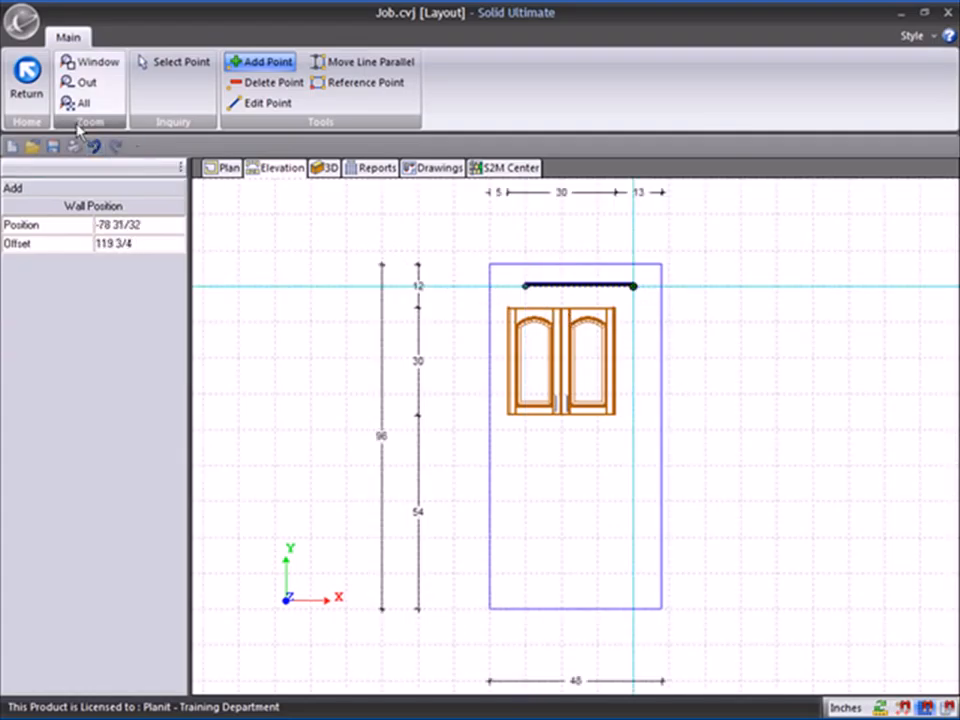
left_click(30, 88)
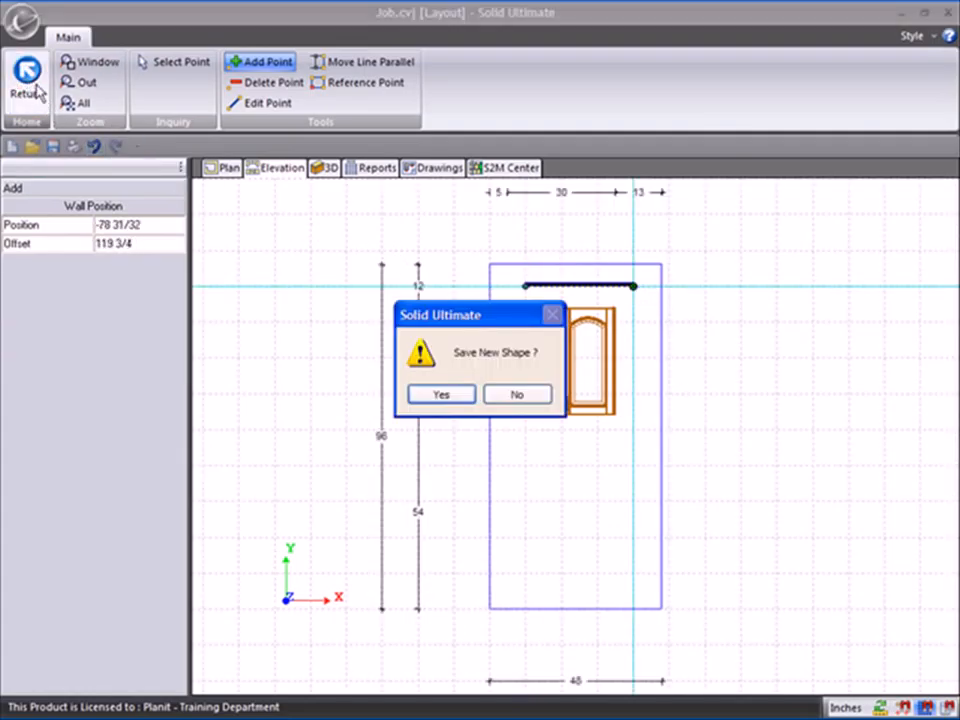
left_click(439, 393)
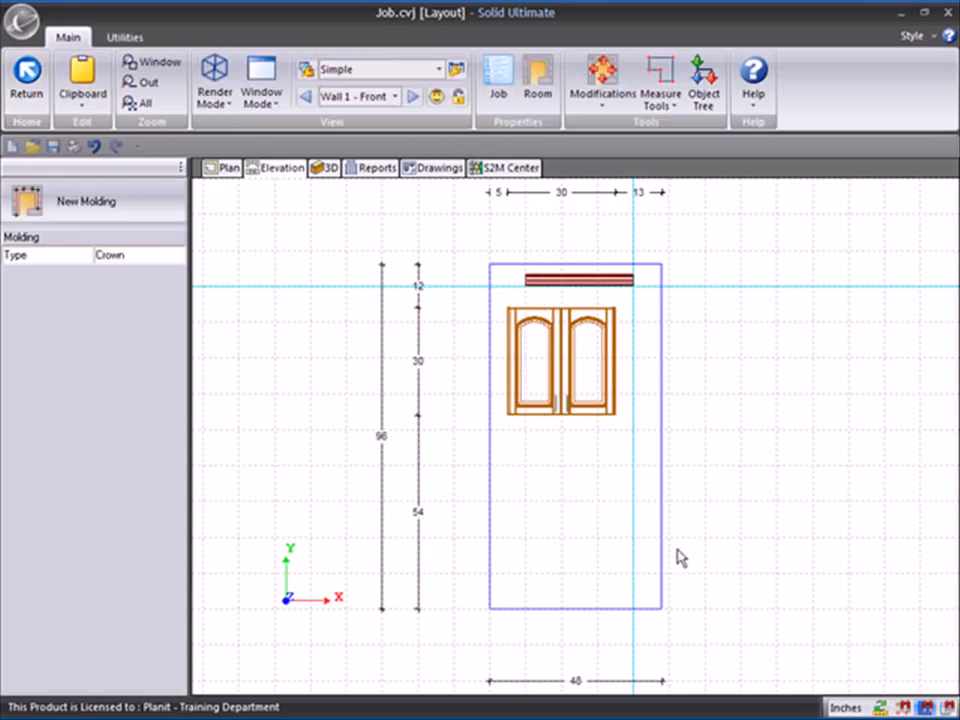
Replace grid snapping with point snapping, draw a Crown molding along the cabinet's top edge from corner to corner, and save the shape.
left_click(928, 707)
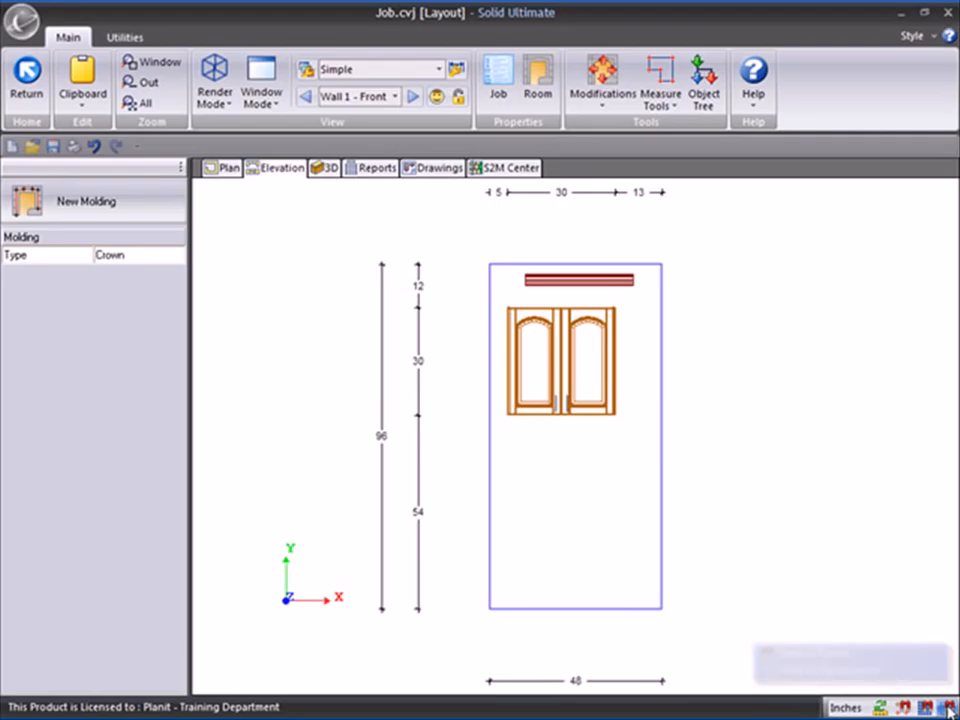
left_click(947, 708)
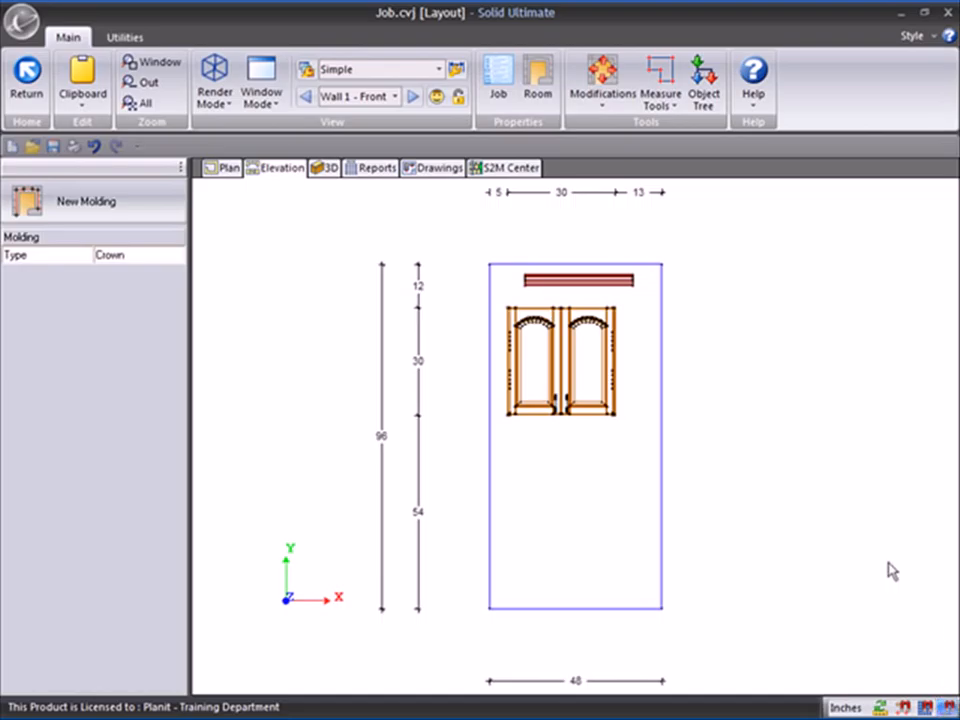
left_click(129, 197)
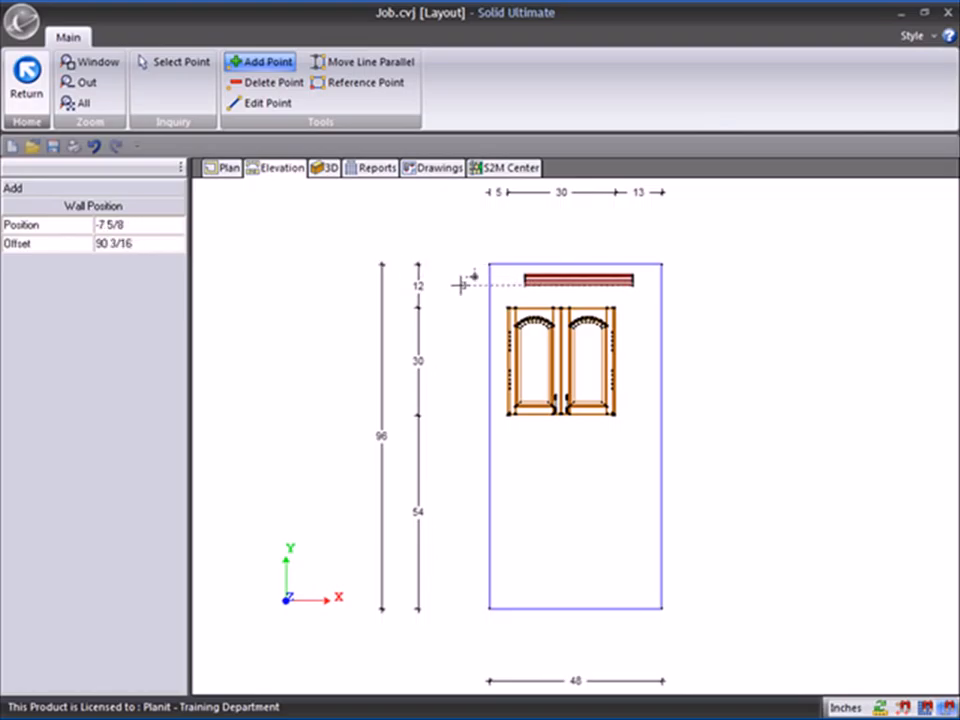
left_click(507, 307)
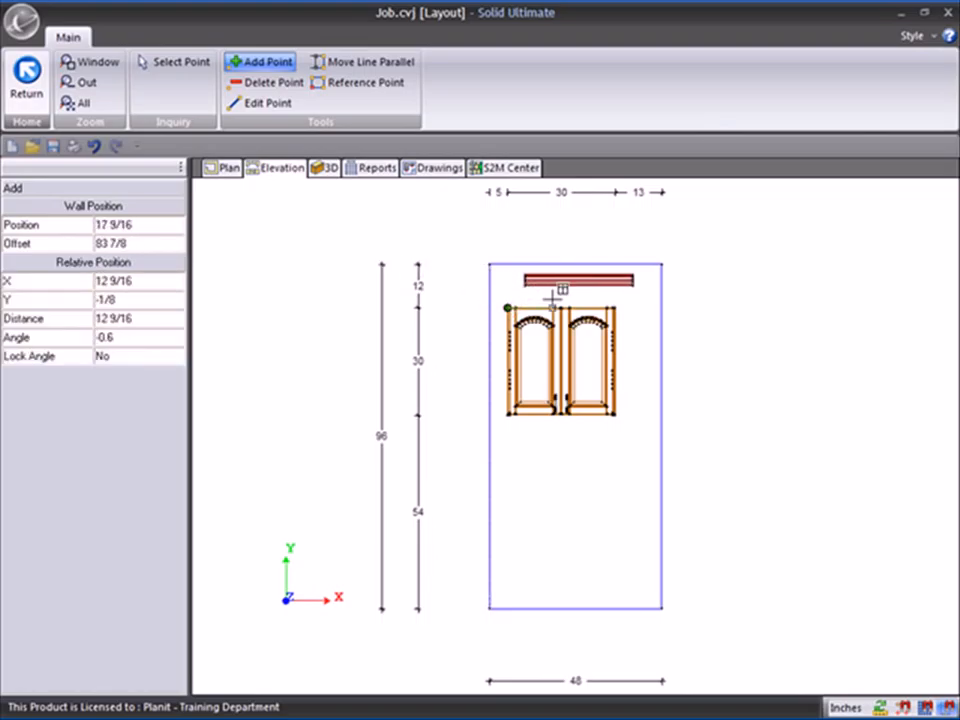
left_click(624, 299)
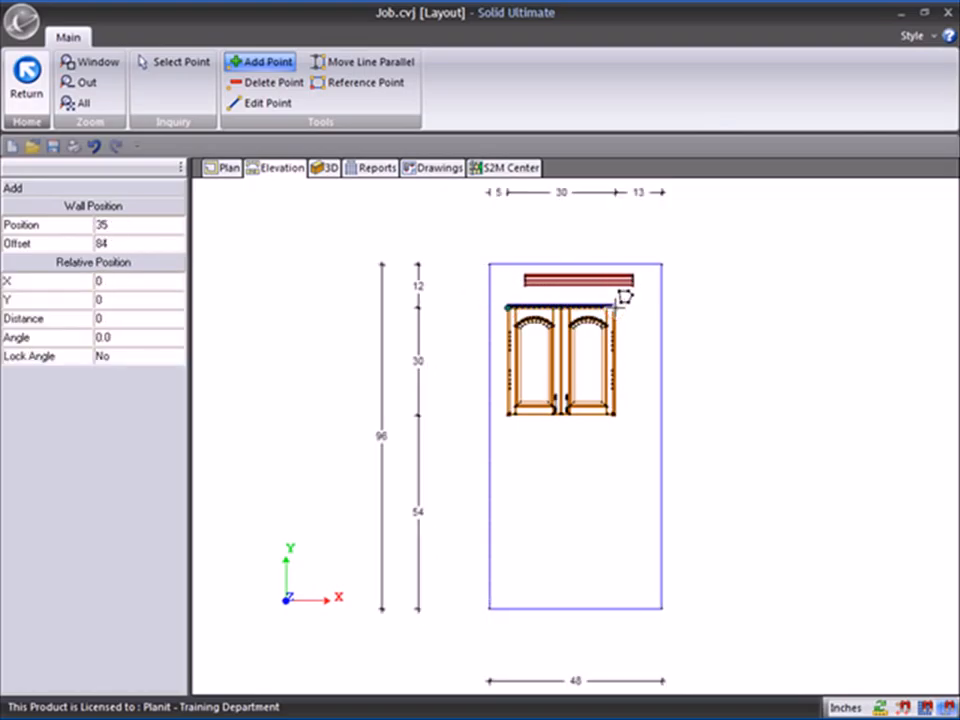
right_click(630, 315)
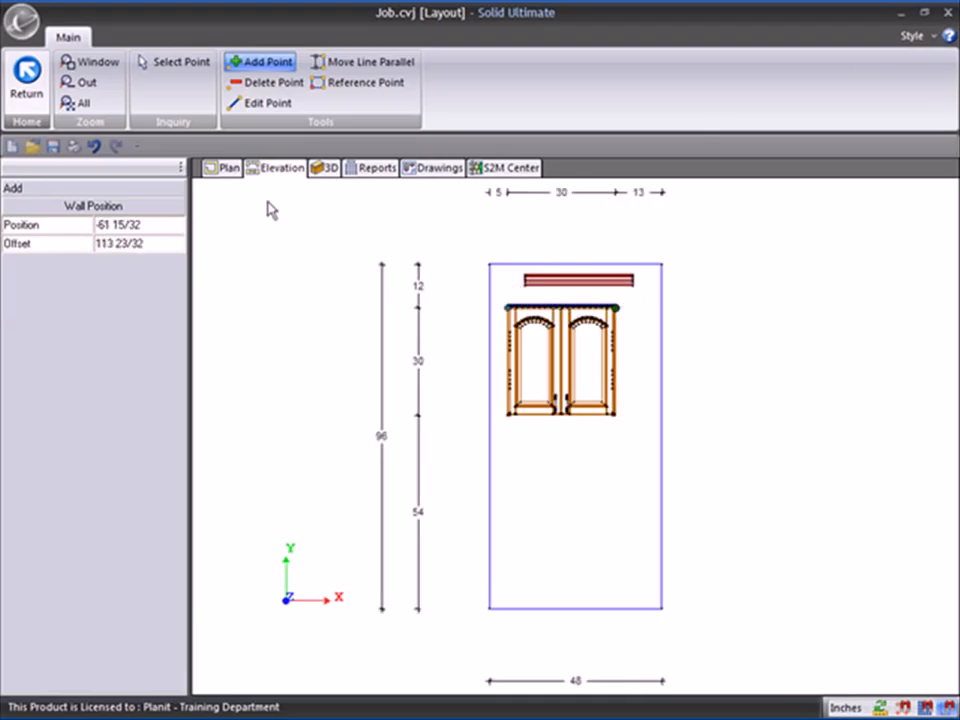
left_click(25, 85)
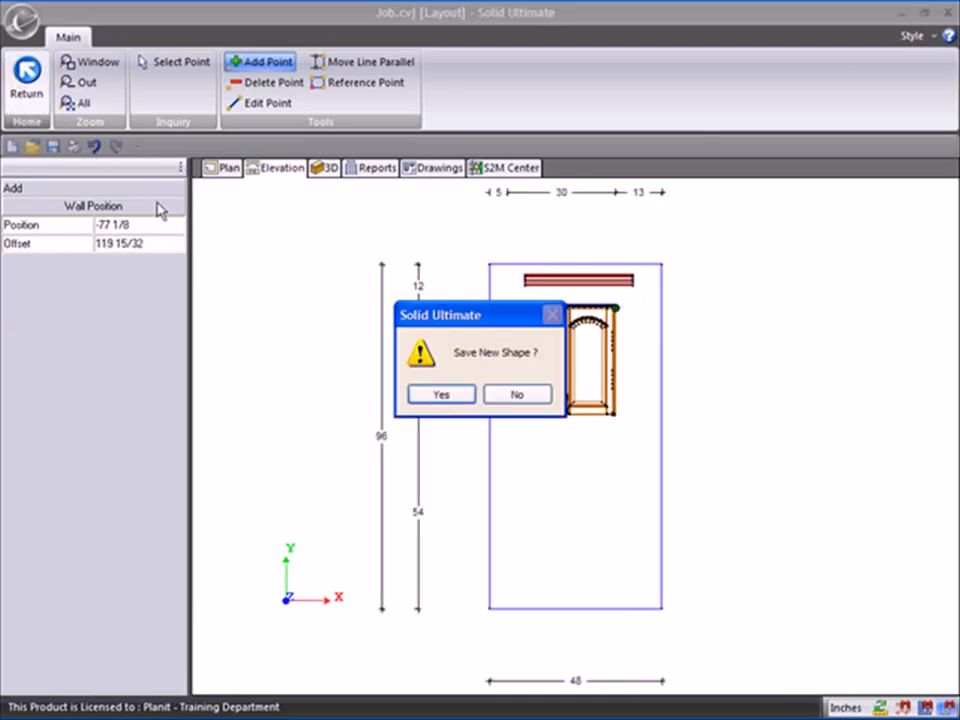
left_click(440, 395)
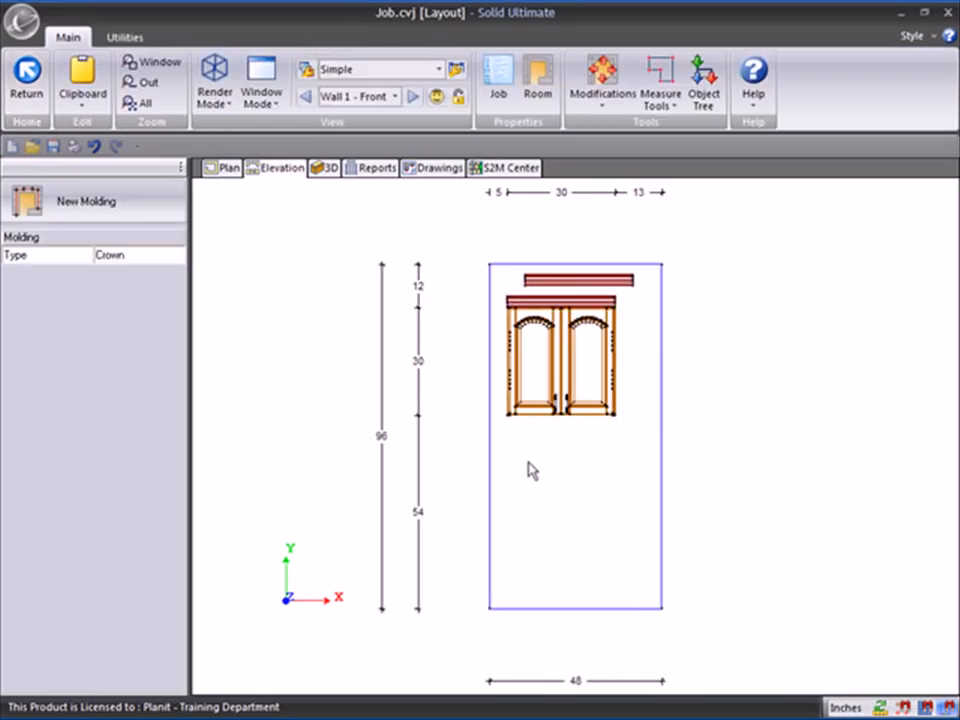
Turn off point snapping and place four snap marks on the wall below the cabinet.
left_click(949, 709)
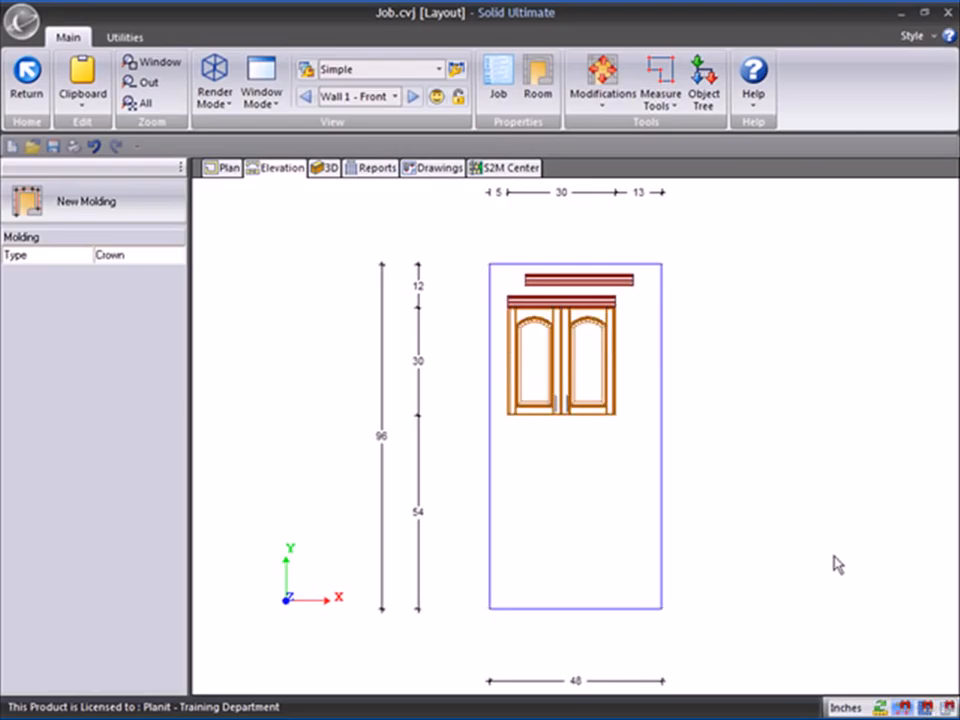
left_click(660, 95)
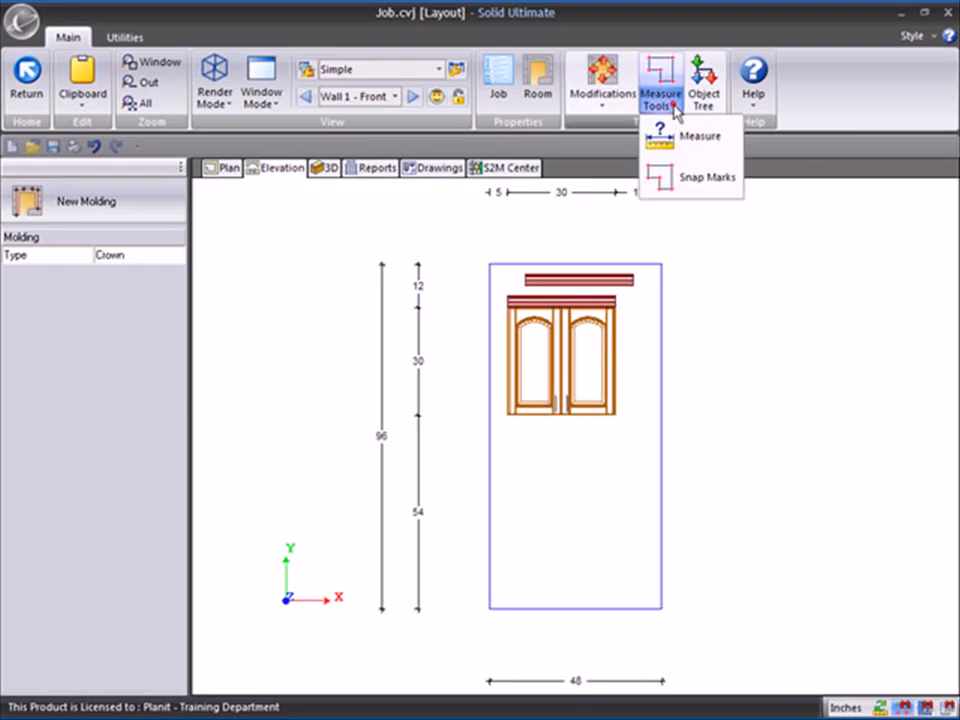
left_click(684, 178)
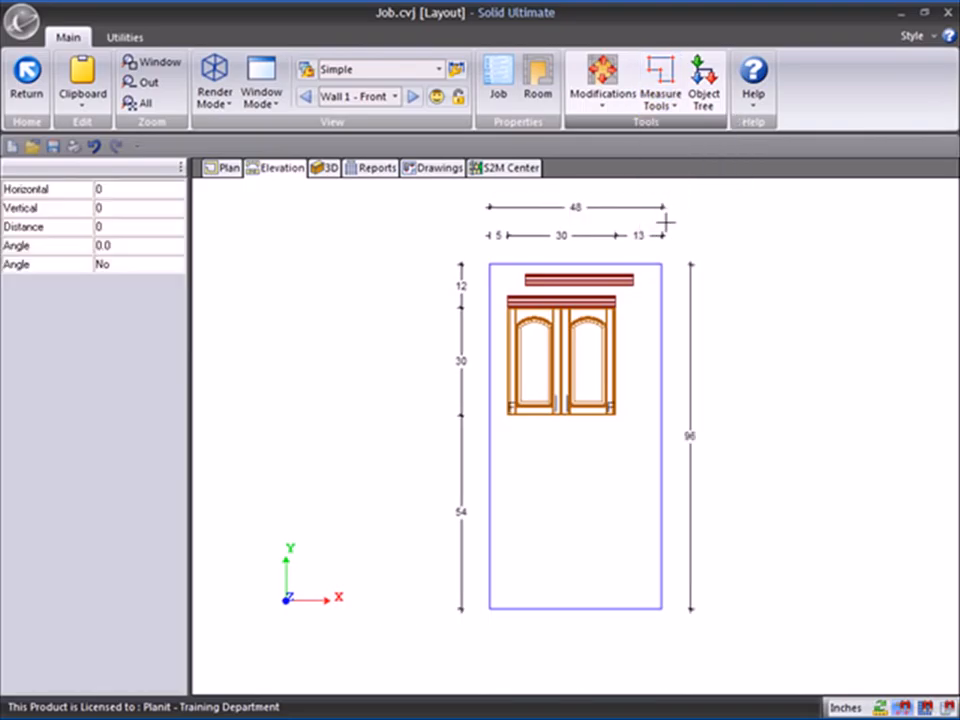
left_click(513, 513)
left_click(621, 513)
left_click(643, 461)
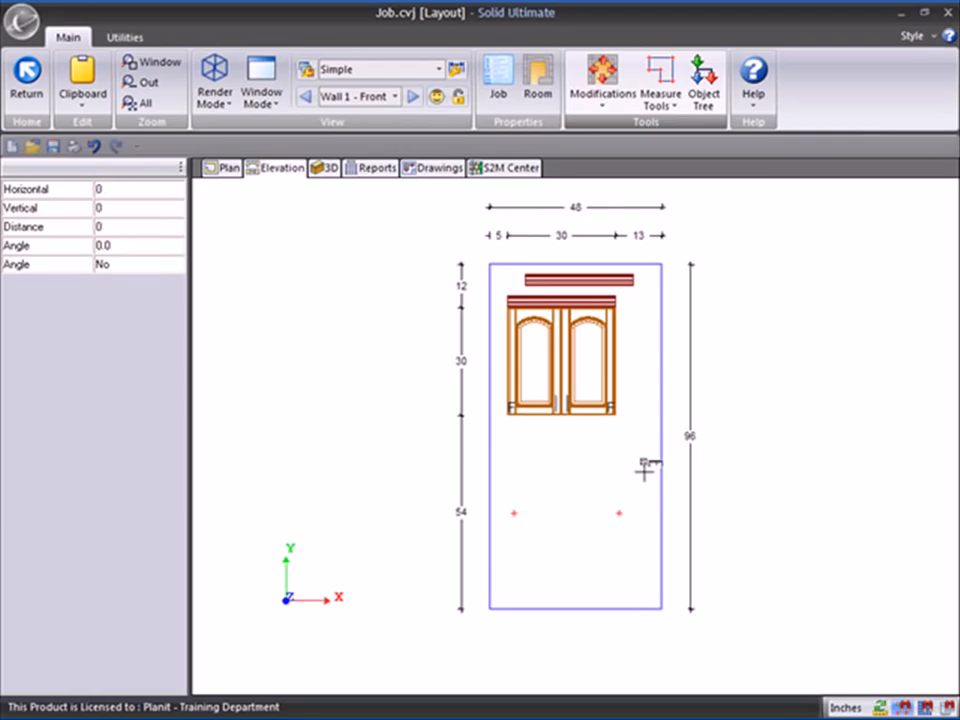
left_click(641, 576)
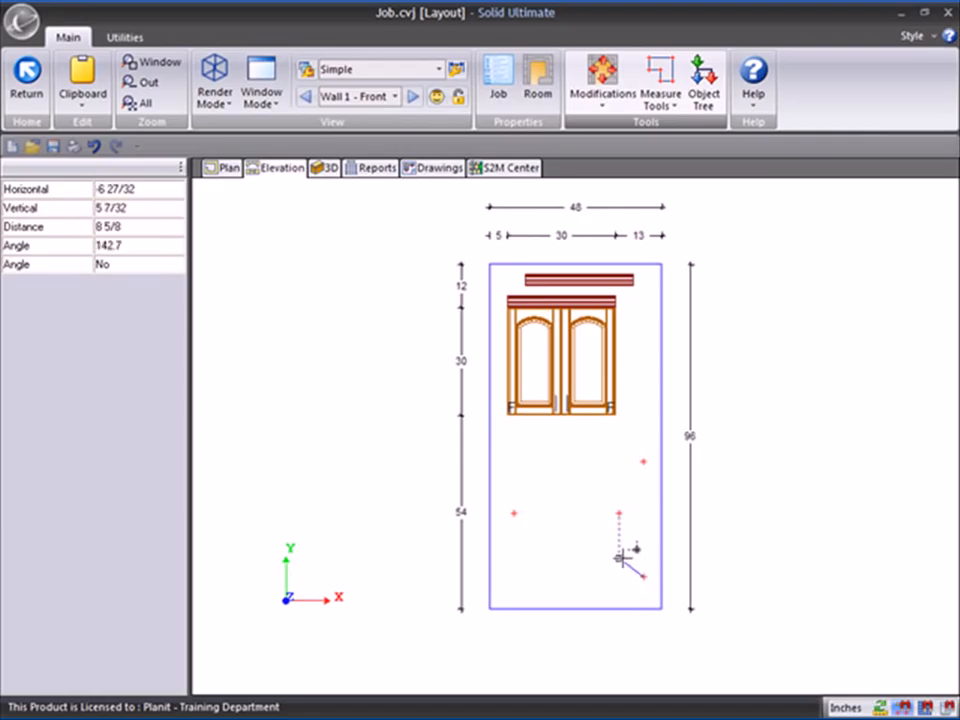
right_click(262, 334)
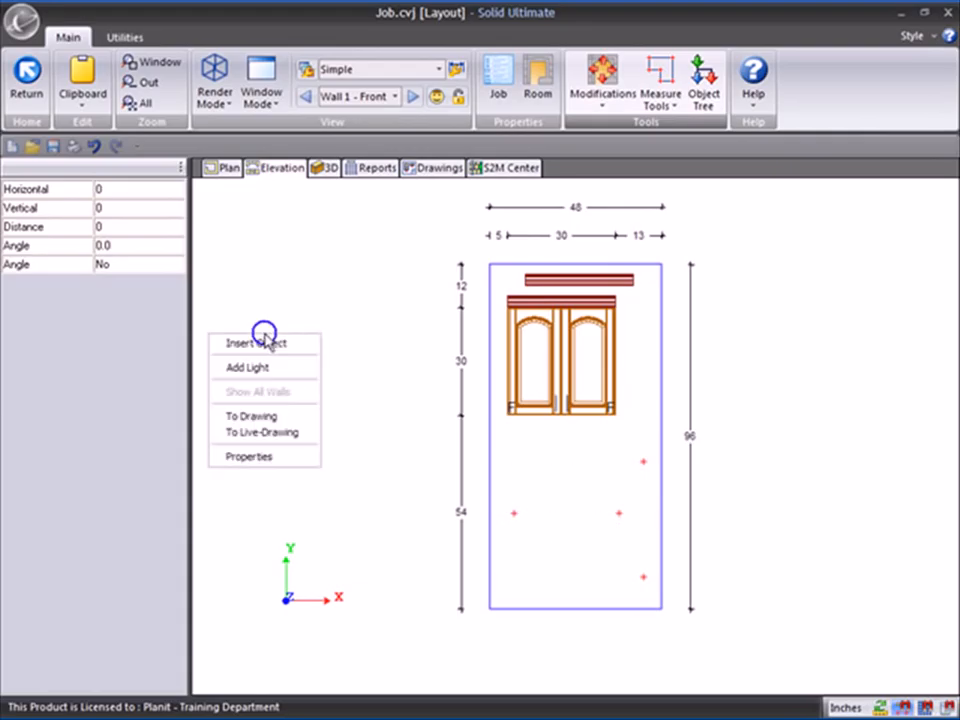
left_click(32, 98)
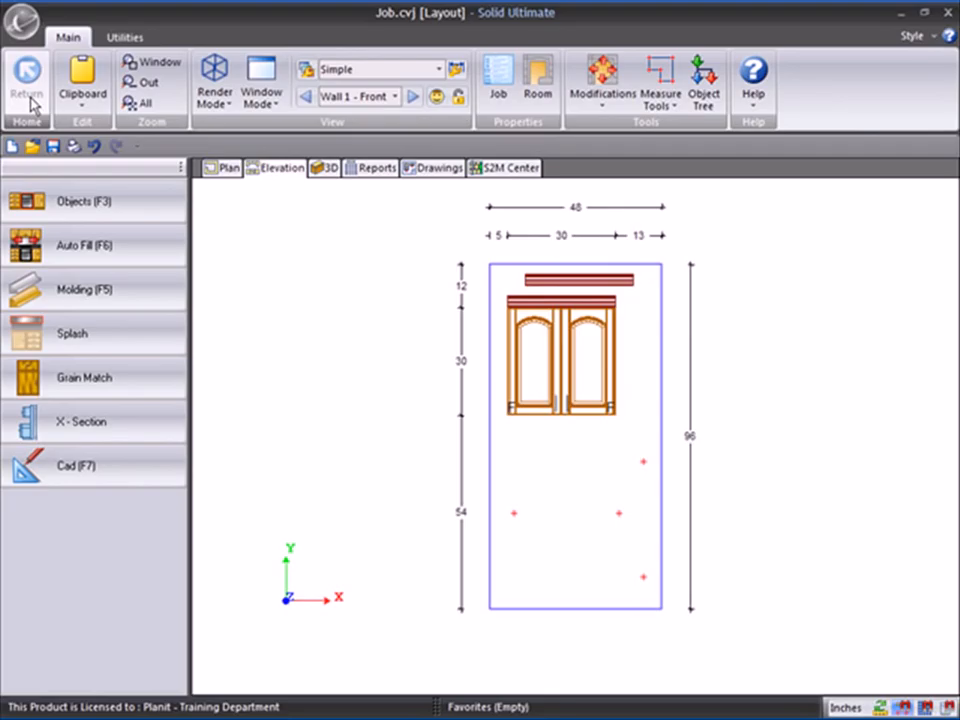
Draw a Chair Rail molding from the leftmost snap mark to the one level with it and down to the lowest mark, and save the shape.
left_click(124, 289)
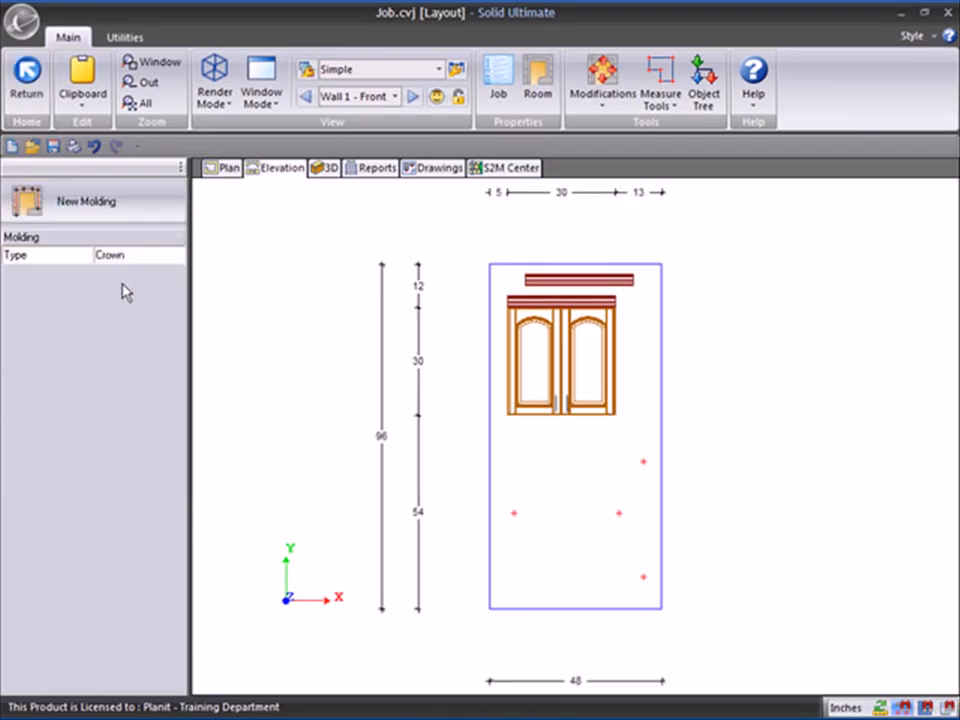
left_click(176, 258)
left_click(176, 258)
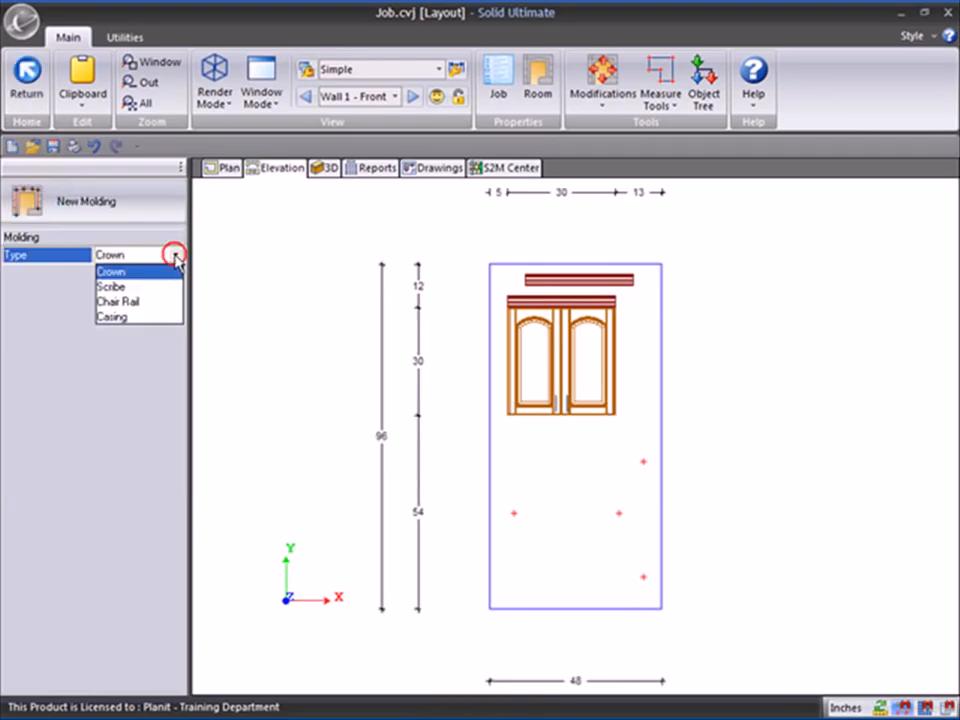
left_click(158, 303)
left_click(160, 205)
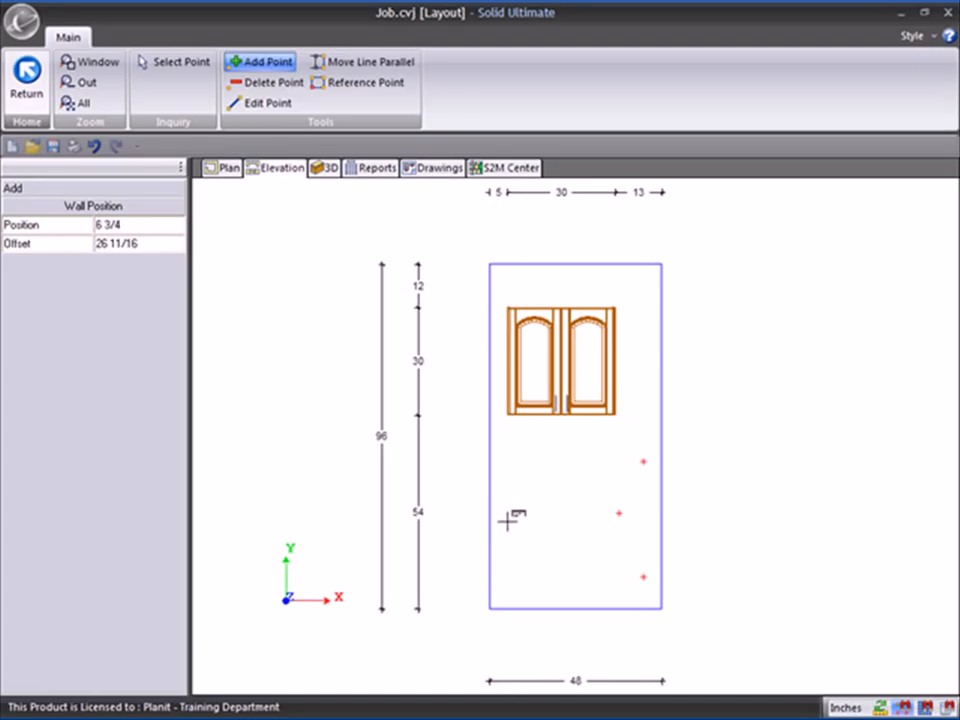
left_click(514, 513)
left_click(620, 513)
left_click(640, 572)
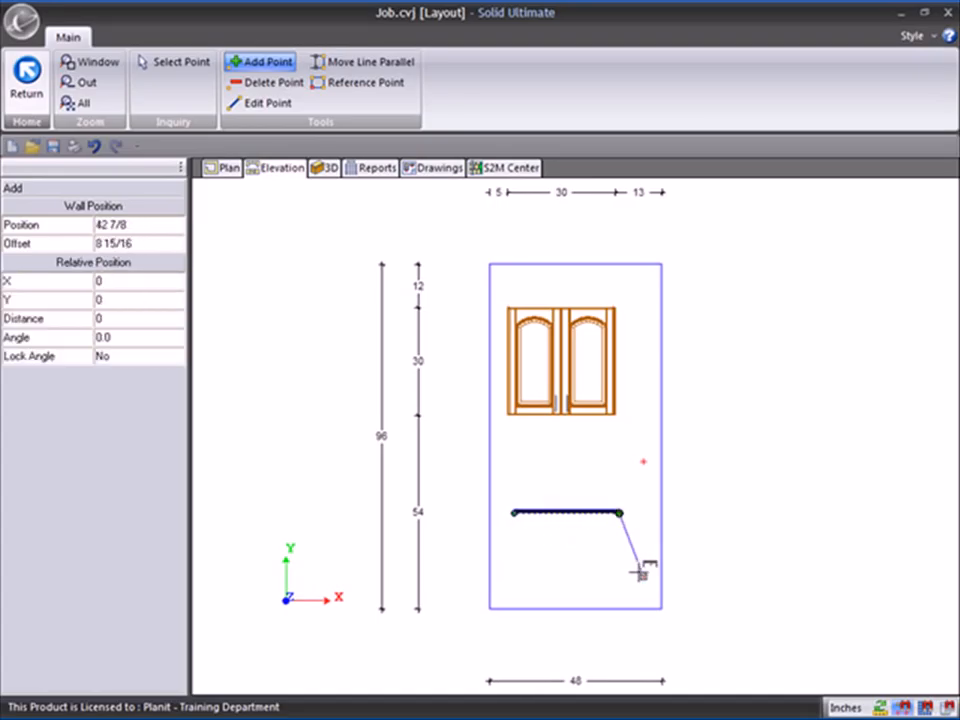
right_click(659, 573)
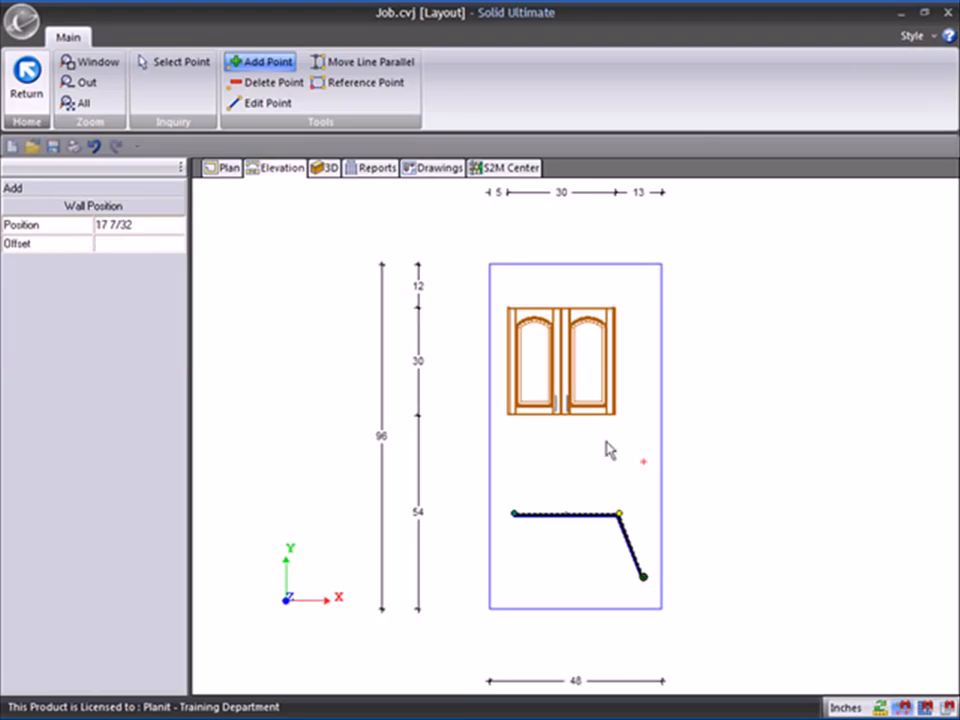
left_click(27, 78)
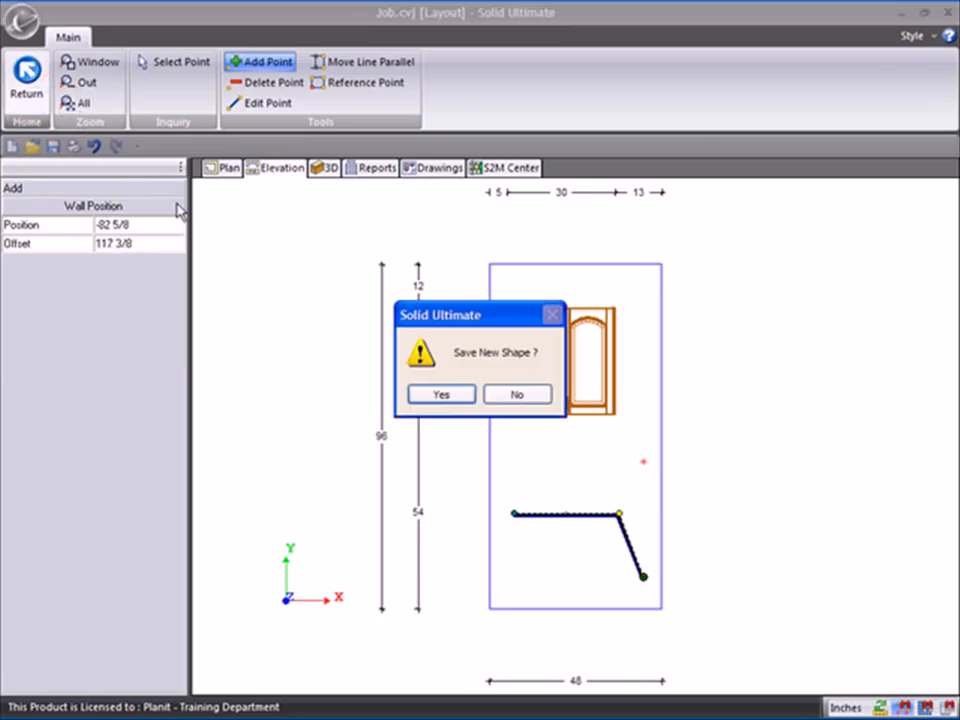
left_click(437, 394)
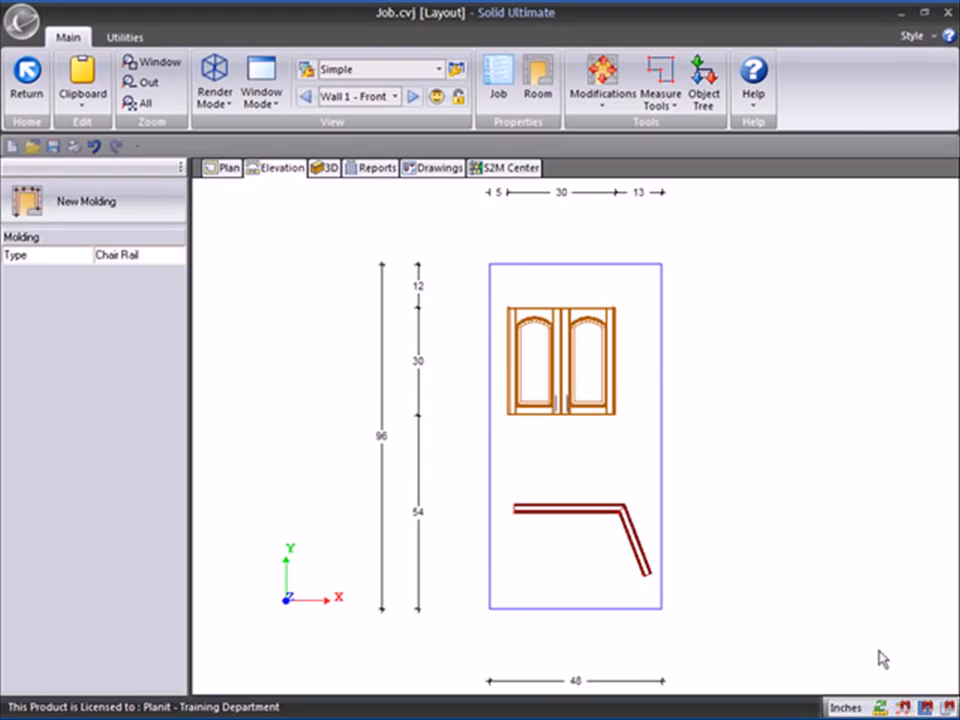
Toggle the snap marks option twice, and leave molding mode for the full wall elevation.
left_click(903, 710)
left_click(903, 710)
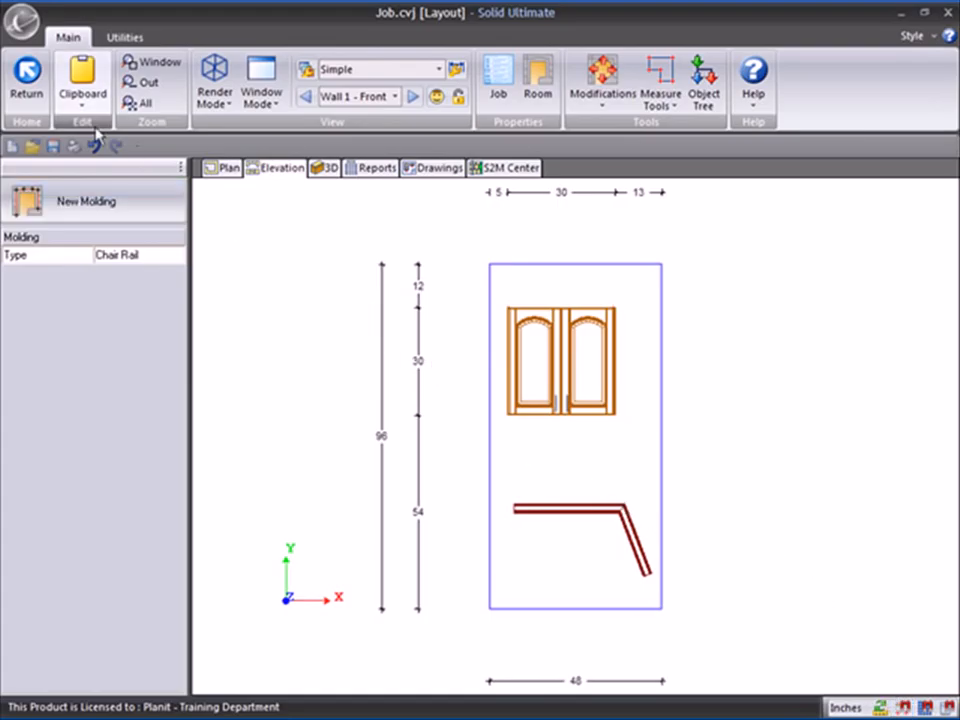
left_click(28, 86)
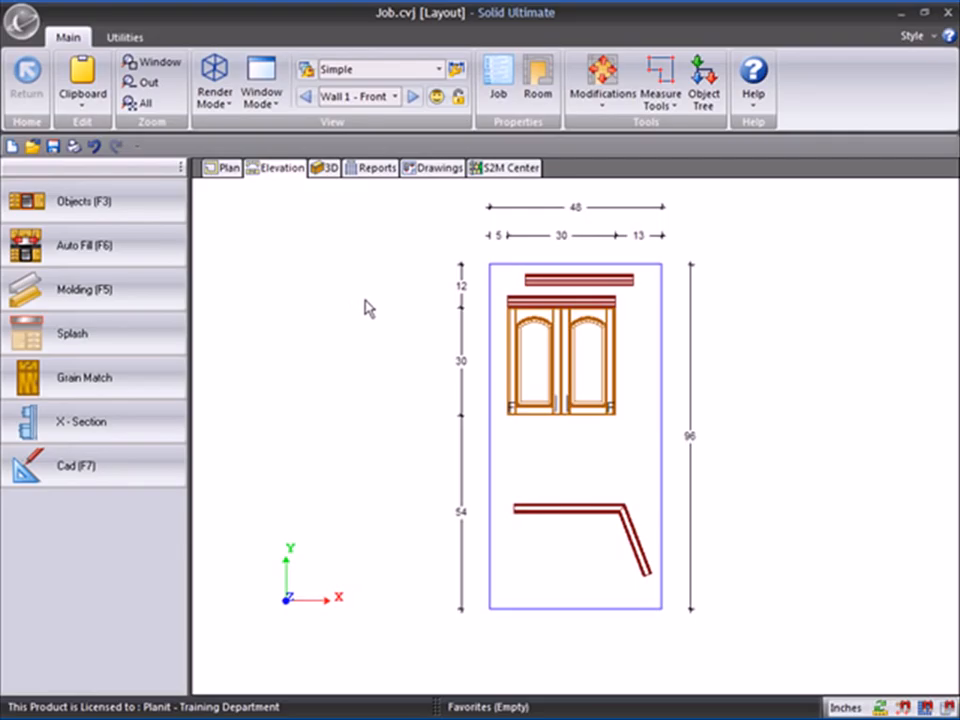
Hide all scenes on drawing Sheet 1, and unhide only the Room 1 Elev 1 scene in its scene properties.
left_click(437, 171)
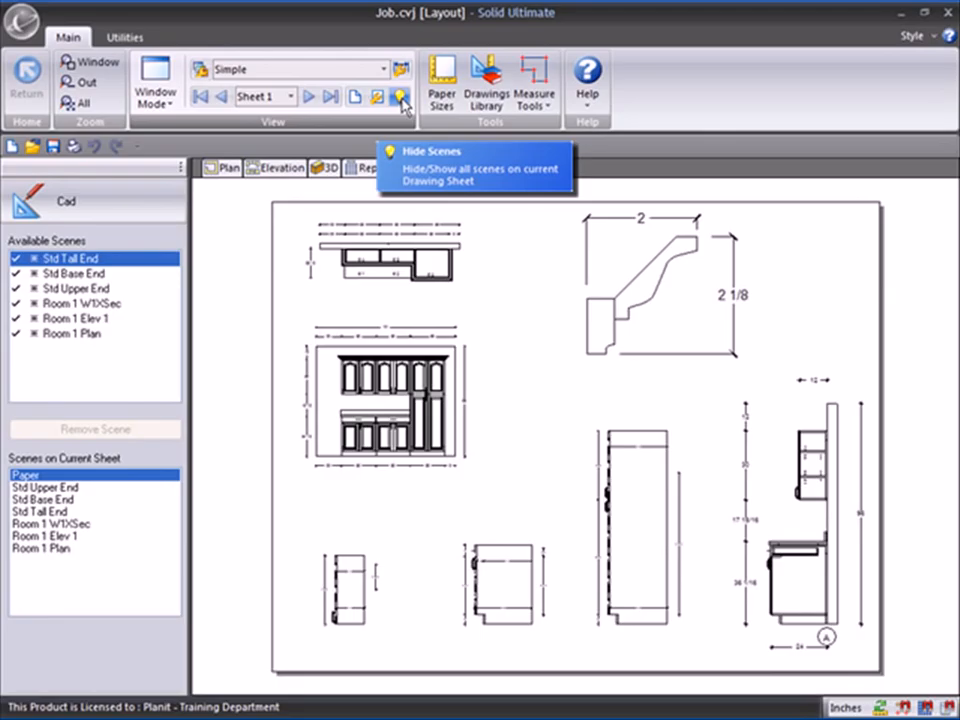
left_click(401, 97)
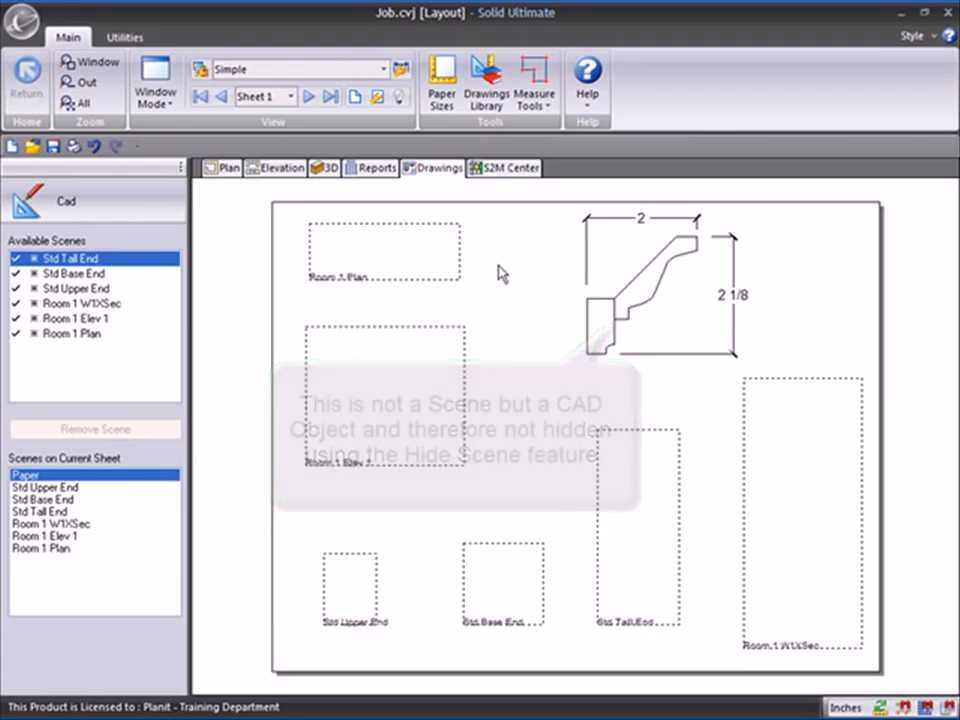
left_click(413, 356)
right_click(416, 361)
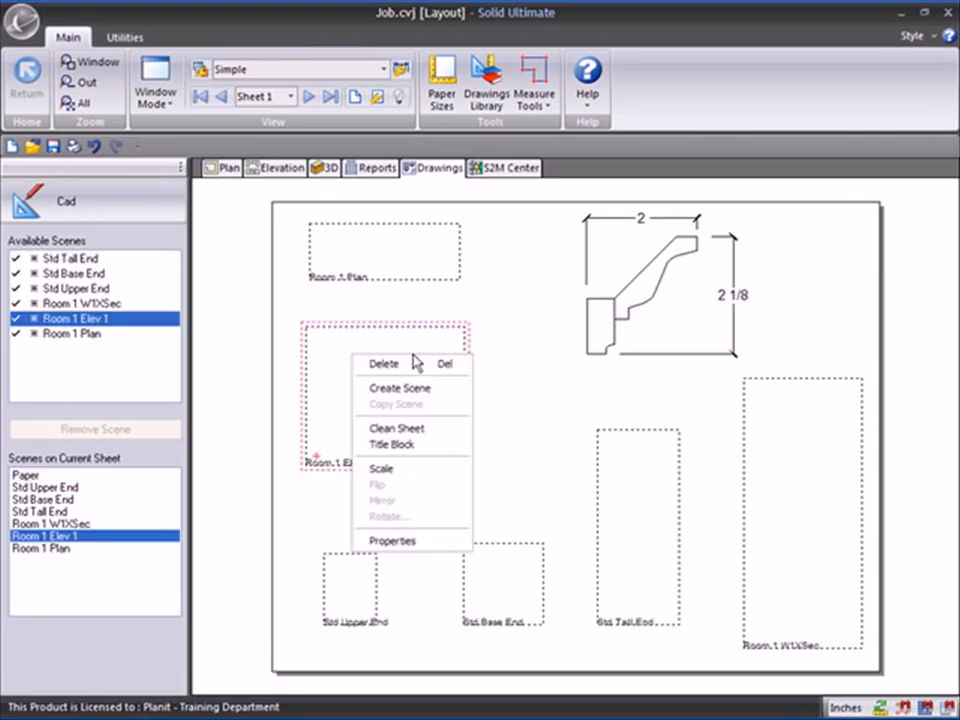
left_click(422, 541)
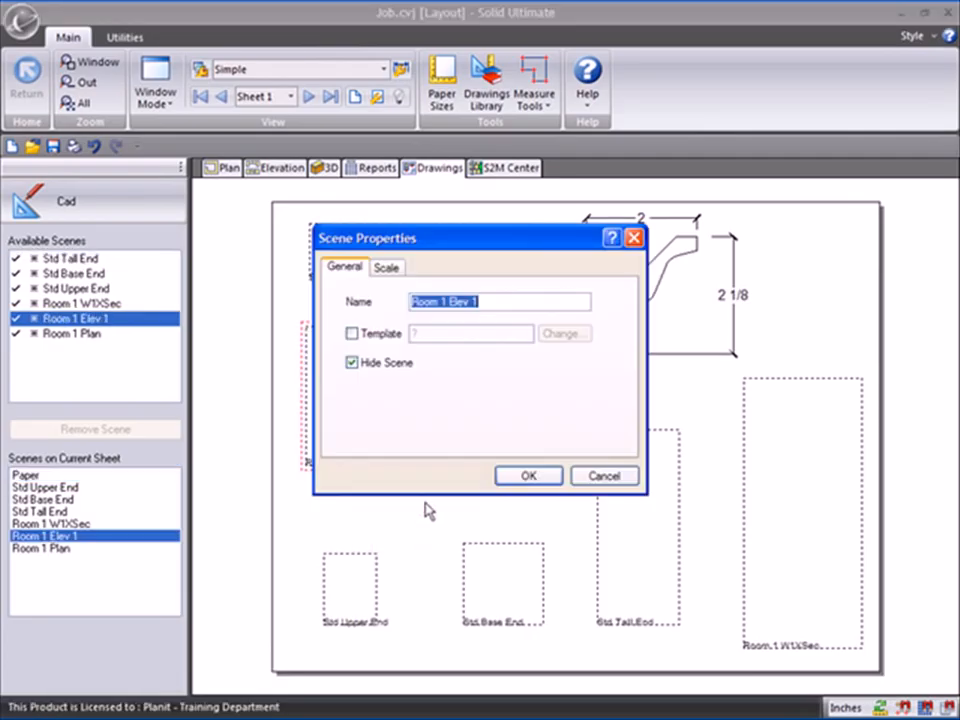
left_click(353, 364)
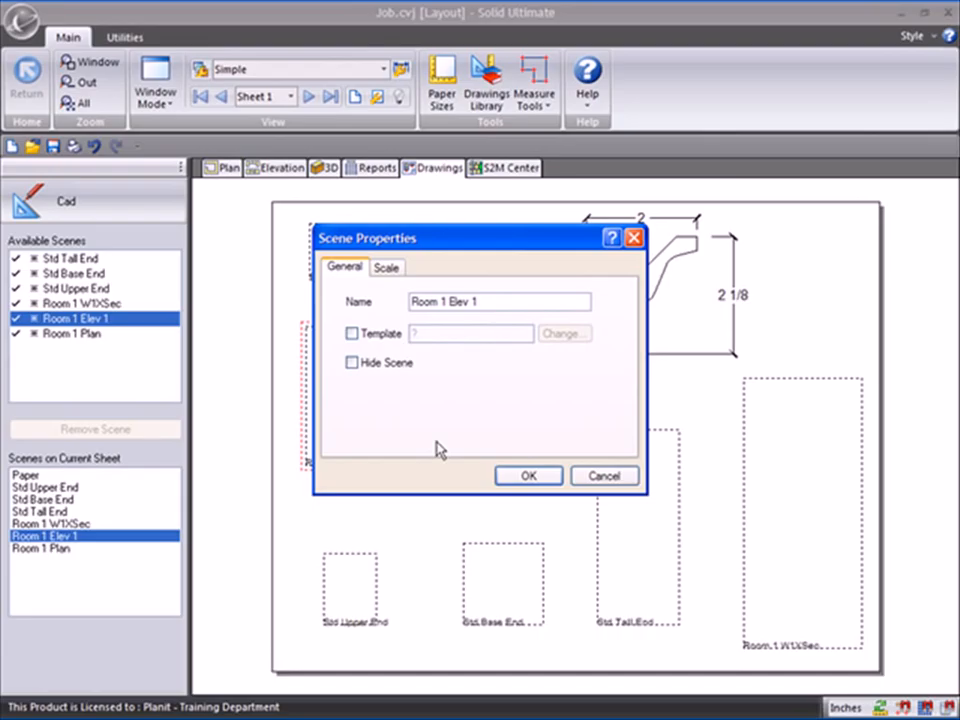
left_click(524, 476)
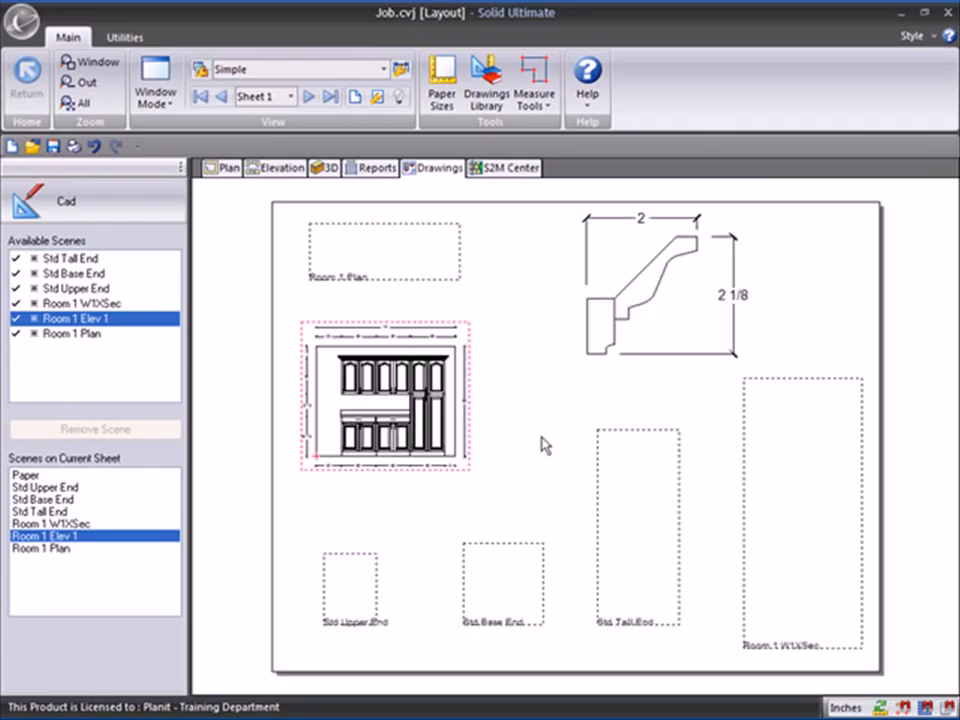
Show all scenes on the drawing sheet, then toggle them hidden and visible once more.
left_click(401, 96)
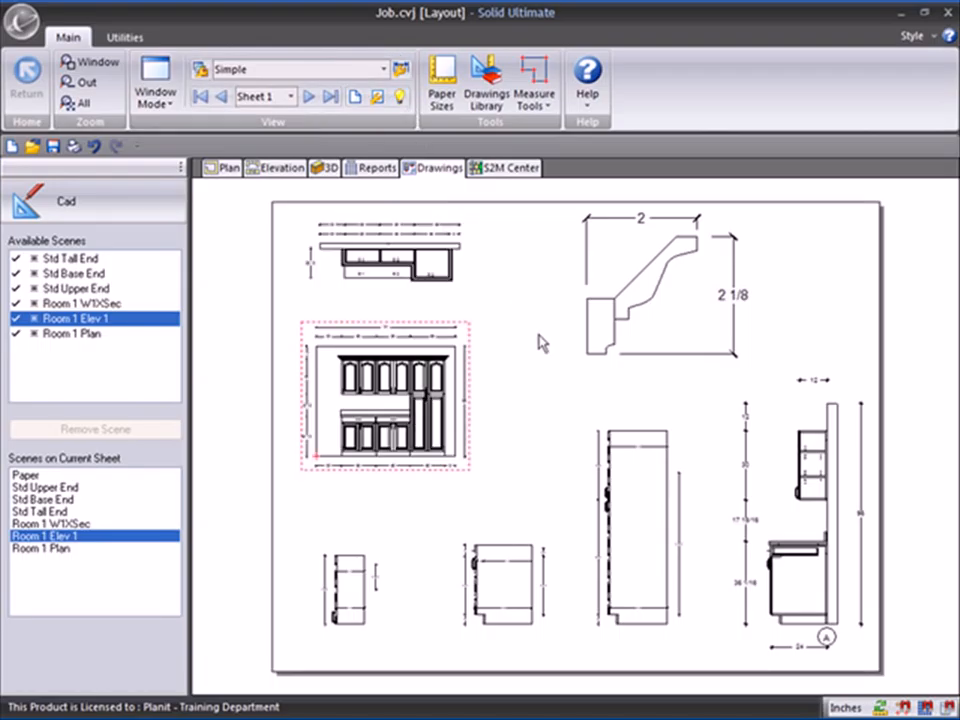
left_click(401, 96)
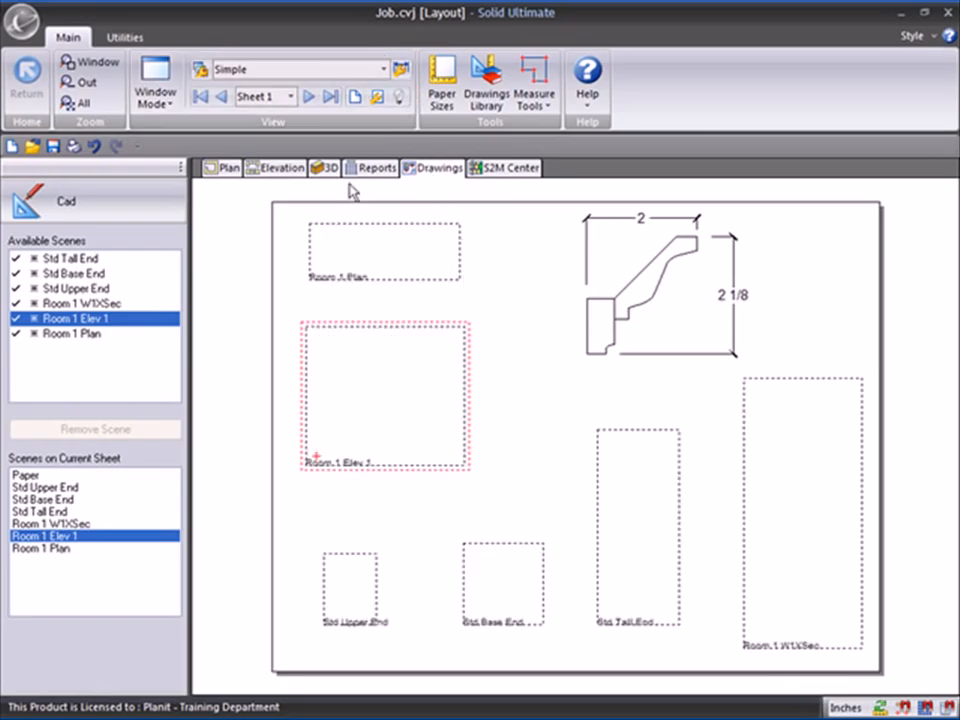
left_click(401, 97)
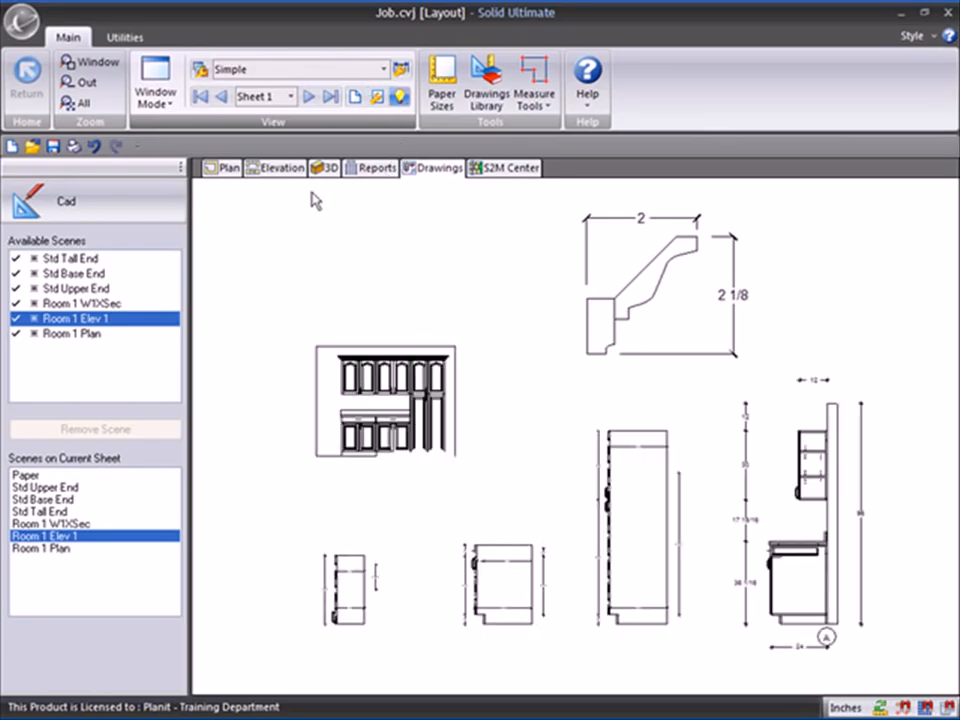